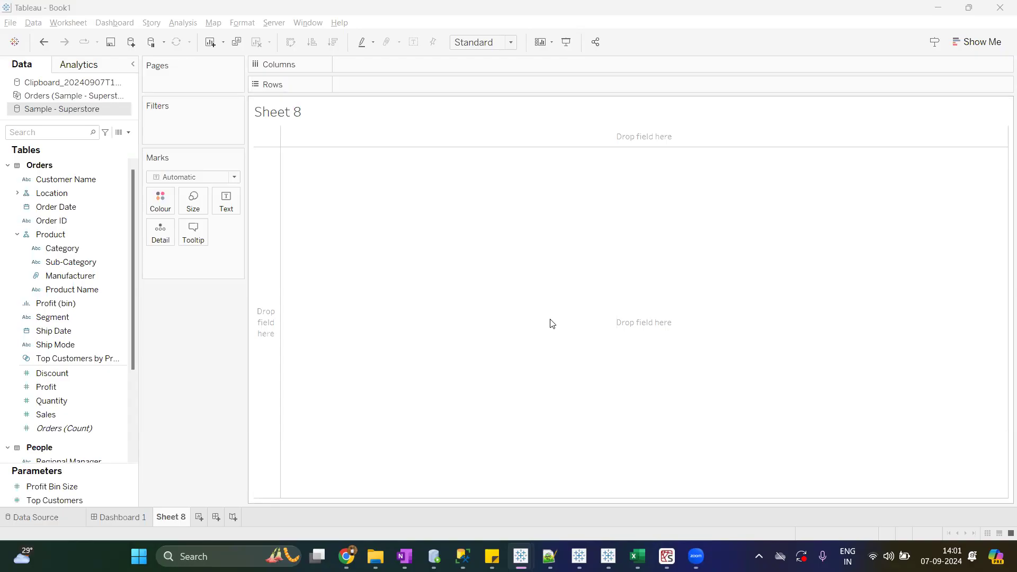
- Put Category on Rows and SUM(Profit) on Text for Furniture, Office Supplies and Technology
{"action": "left_click_drag", "start_coordinate": [73, 251], "coordinate": [430, 87]}
{"action": "left_click_drag", "start_coordinate": [50, 387], "coordinate": [226, 202]}
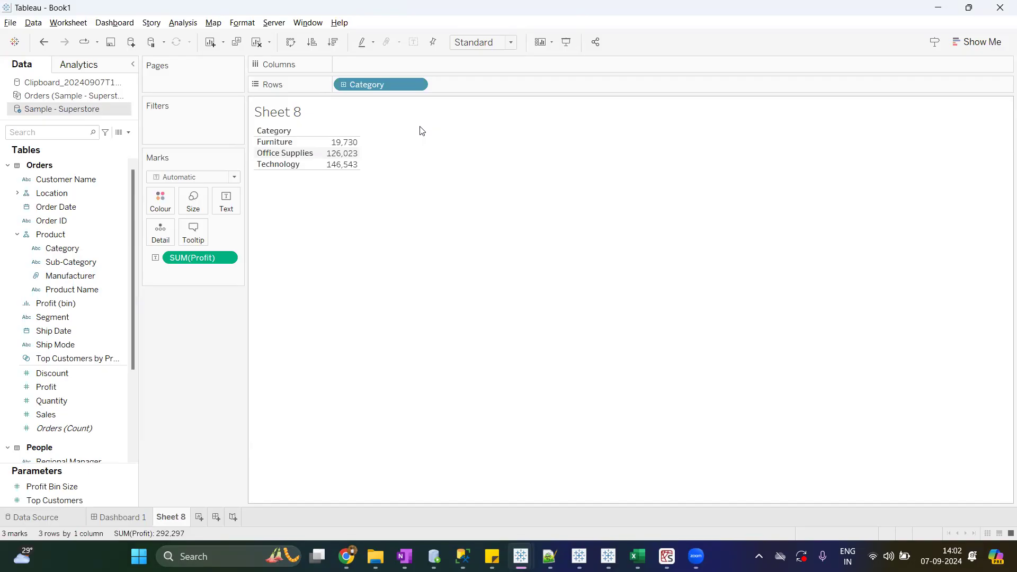
- Create String parameter 'Action Parameter' with a List refreshed from Category when the workbook opens
{"action": "left_click", "coordinate": [127, 133]}
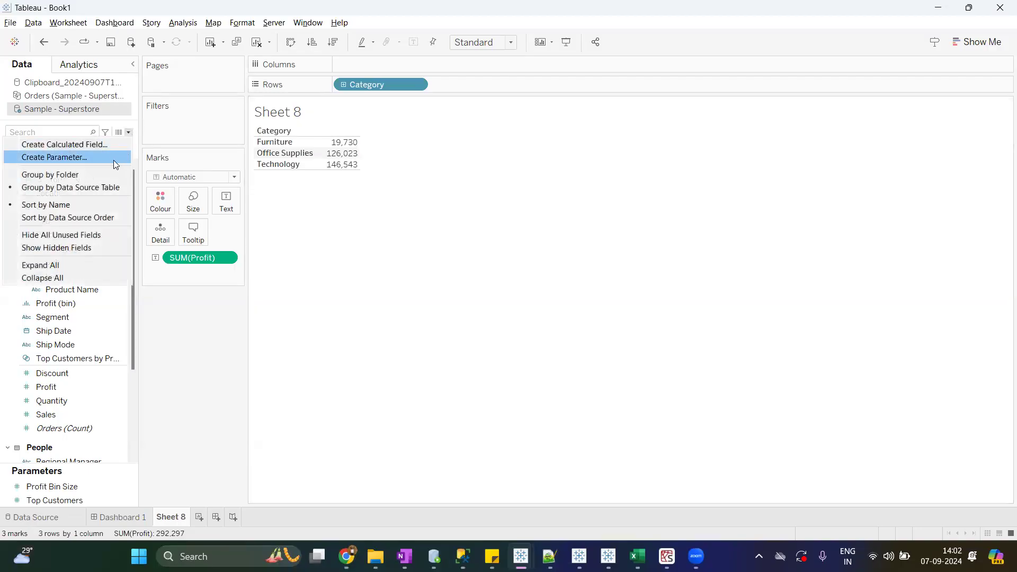
{"action": "left_click", "coordinate": [113, 157]}
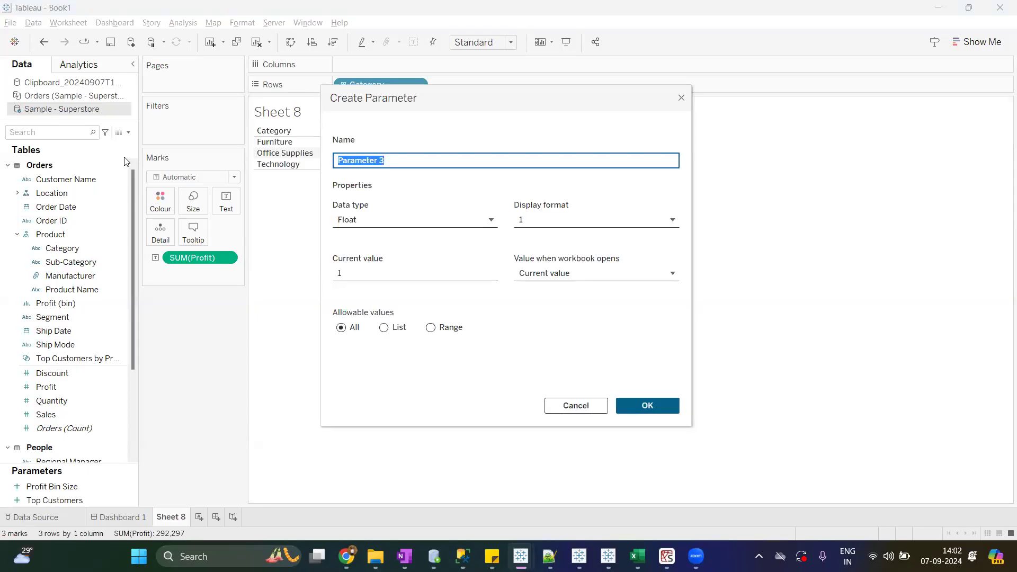
{"action": "type", "text": "Action Parameter"}
{"action": "left_click", "coordinate": [427, 220]}
{"action": "left_click", "coordinate": [409, 268]}
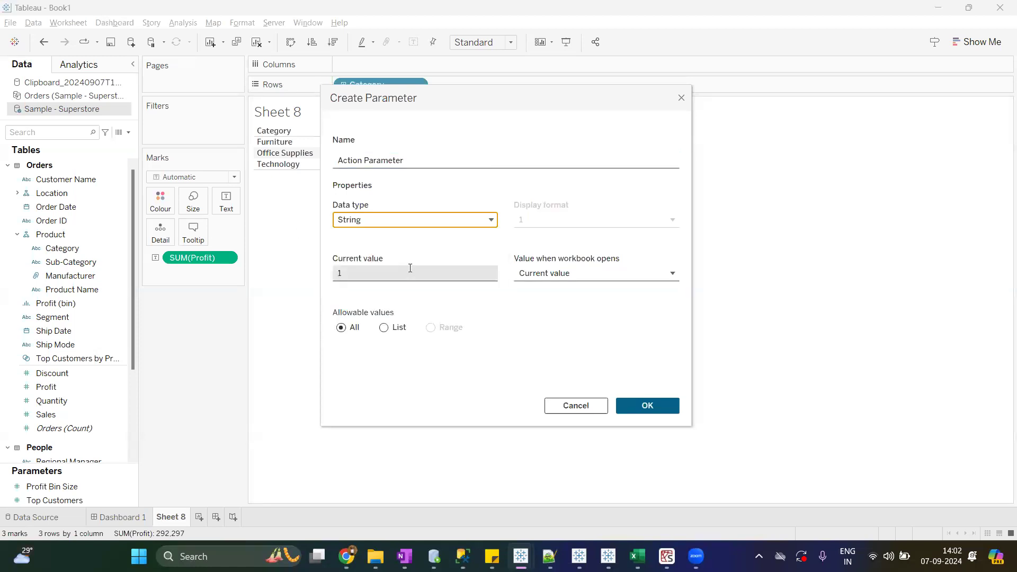
{"action": "left_click", "coordinate": [390, 327]}
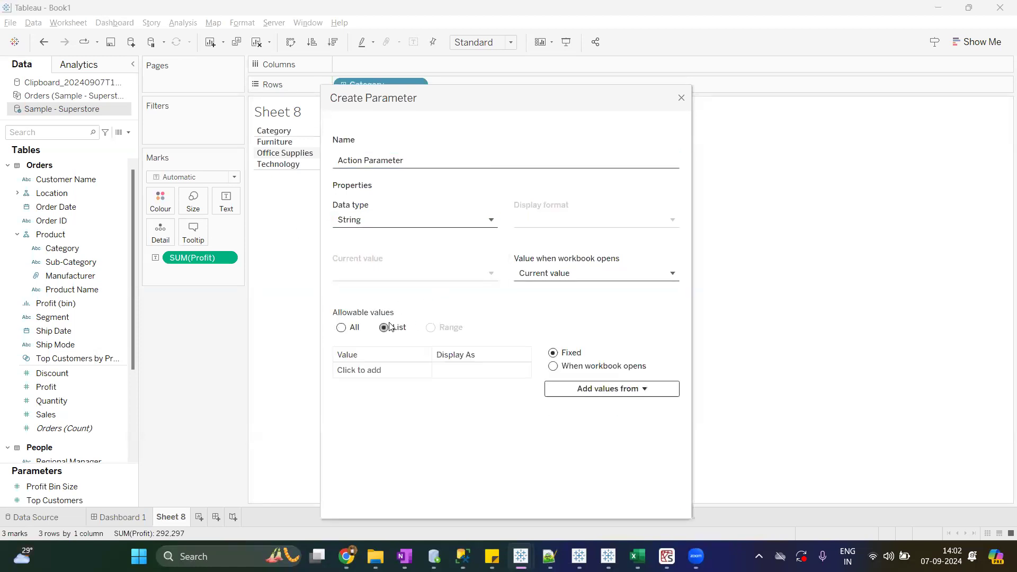
{"action": "left_click", "coordinate": [553, 366]}
{"action": "left_click", "coordinate": [603, 385]}
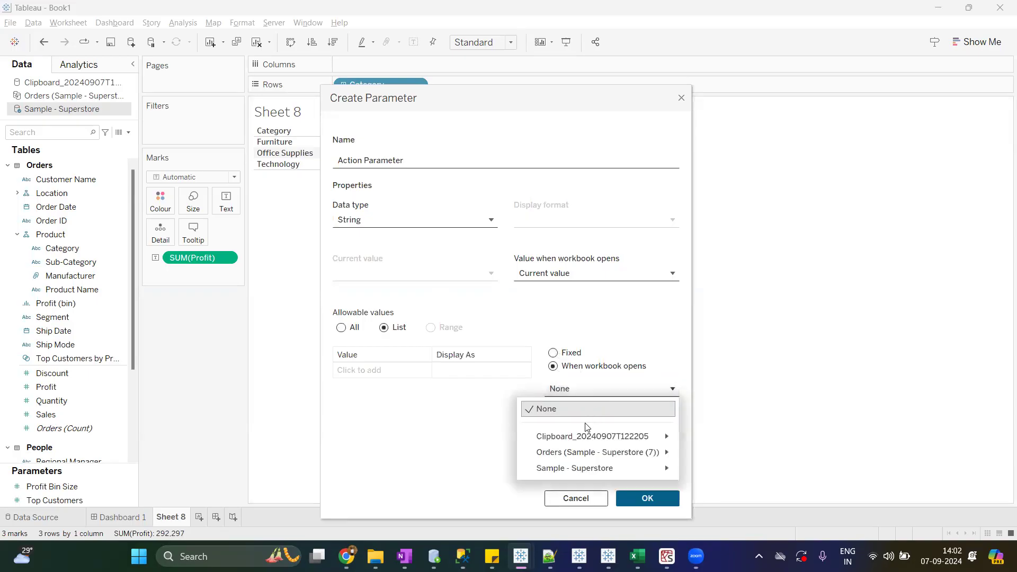
{"action": "mouse_move", "coordinate": [589, 470]}
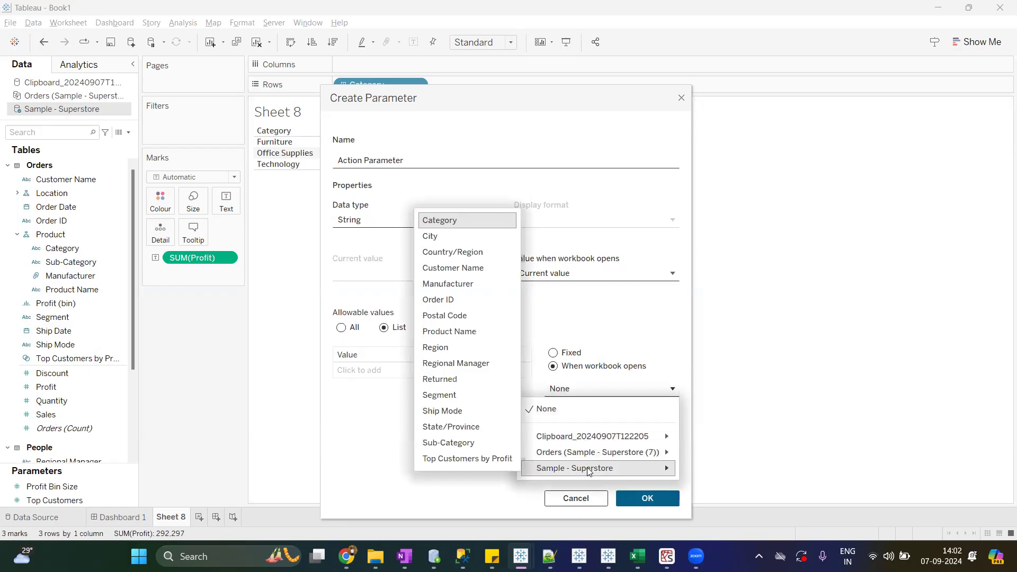
{"action": "left_click", "coordinate": [450, 221]}
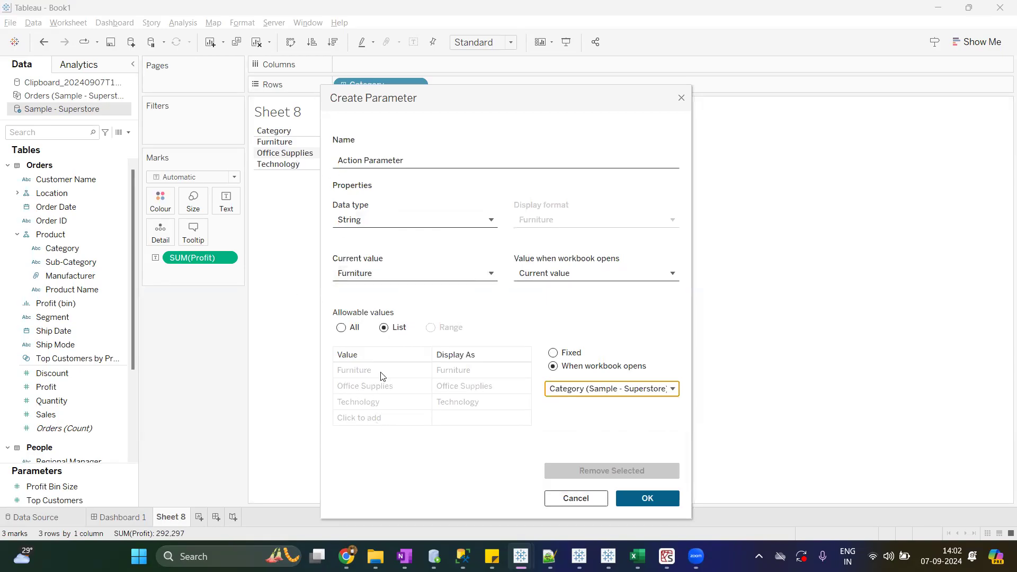
{"action": "left_click", "coordinate": [642, 497]}
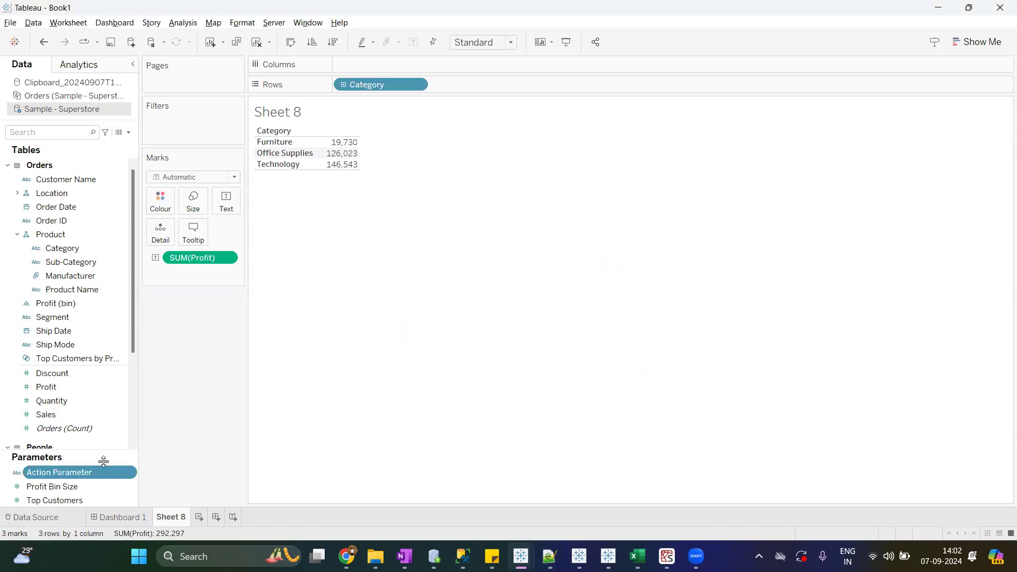
- Show the Action Parameter control beside Sheet 8
{"action": "right_click", "coordinate": [74, 471]}
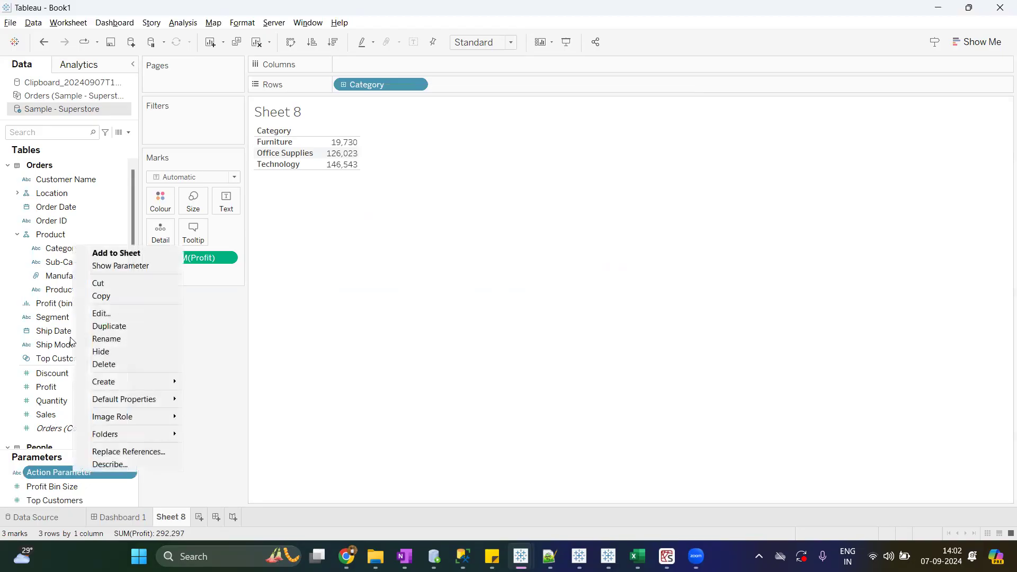
{"action": "left_click", "coordinate": [127, 266]}
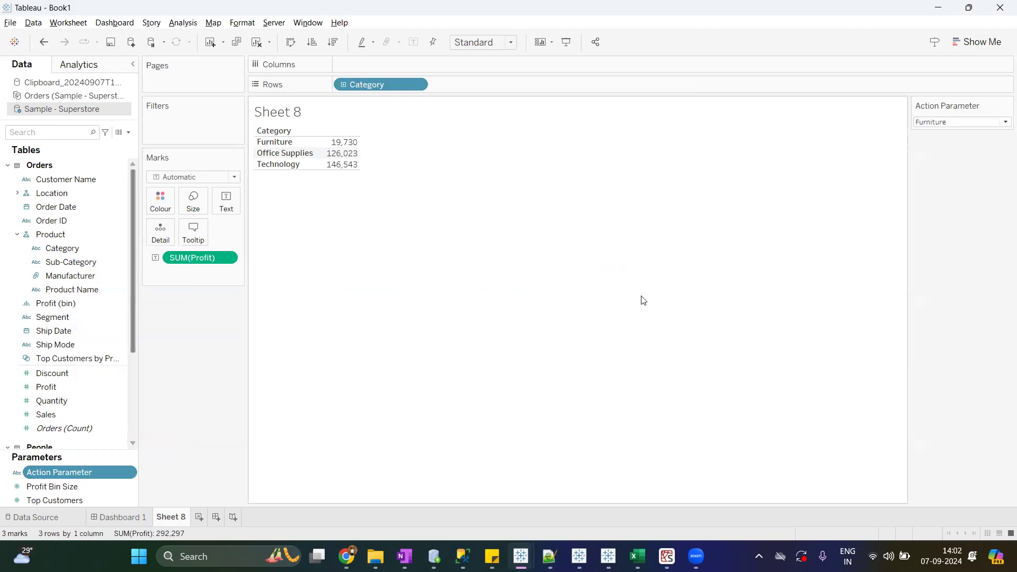
{"action": "left_click", "coordinate": [952, 123]}
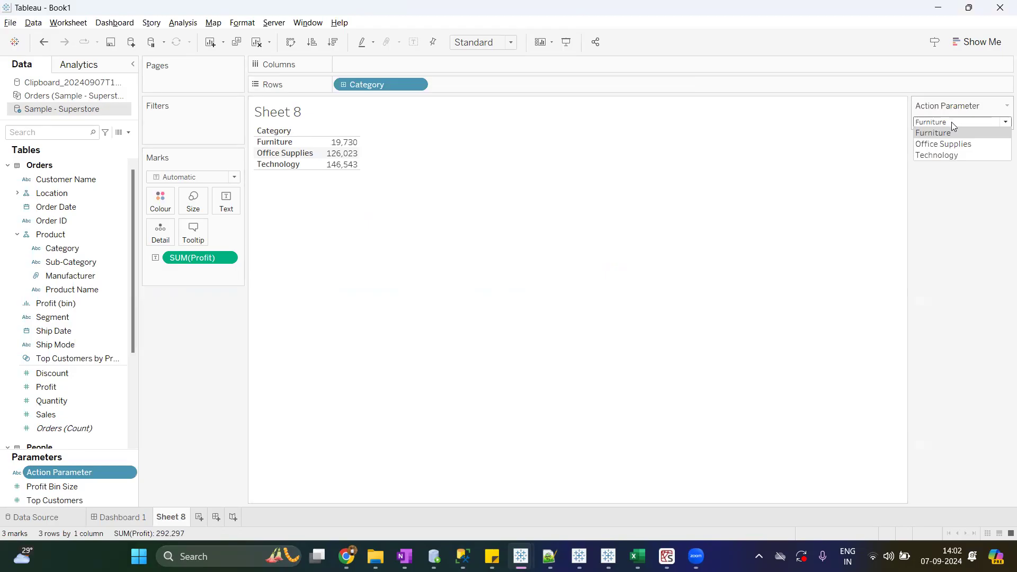
{"action": "left_click", "coordinate": [949, 127]}
- Switch Action Parameter to Office Supplies, then to Technology
{"action": "left_click", "coordinate": [948, 123]}
{"action": "left_click", "coordinate": [946, 144]}
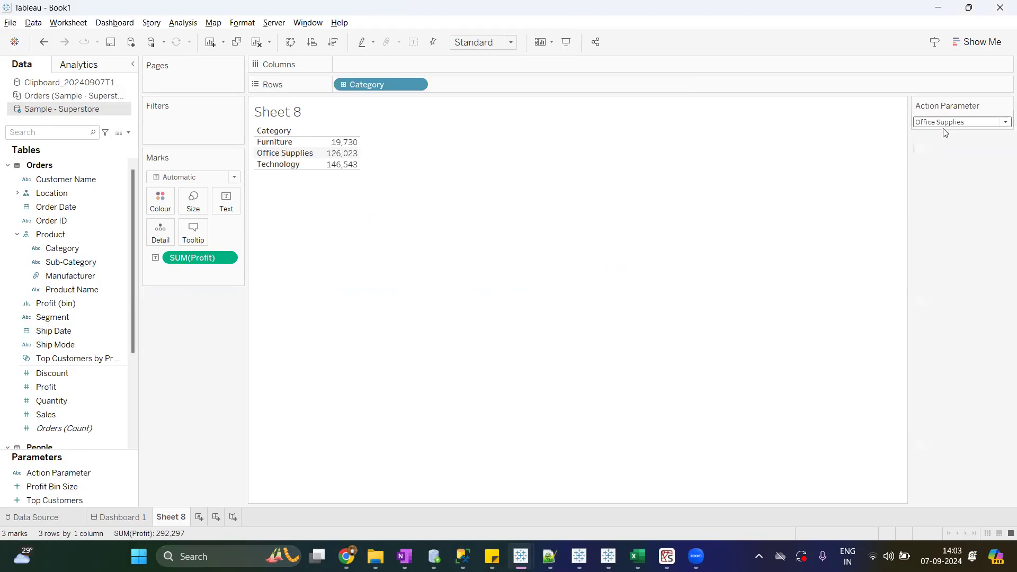
{"action": "left_click", "coordinate": [948, 123]}
{"action": "left_click", "coordinate": [938, 155]}
{"action": "left_click", "coordinate": [919, 124]}
{"action": "left_click", "coordinate": [918, 127]}
- Add a new Change Parameter action through Worksheet > Actions
{"action": "left_click", "coordinate": [79, 28]}
{"action": "left_click", "coordinate": [83, 98]}
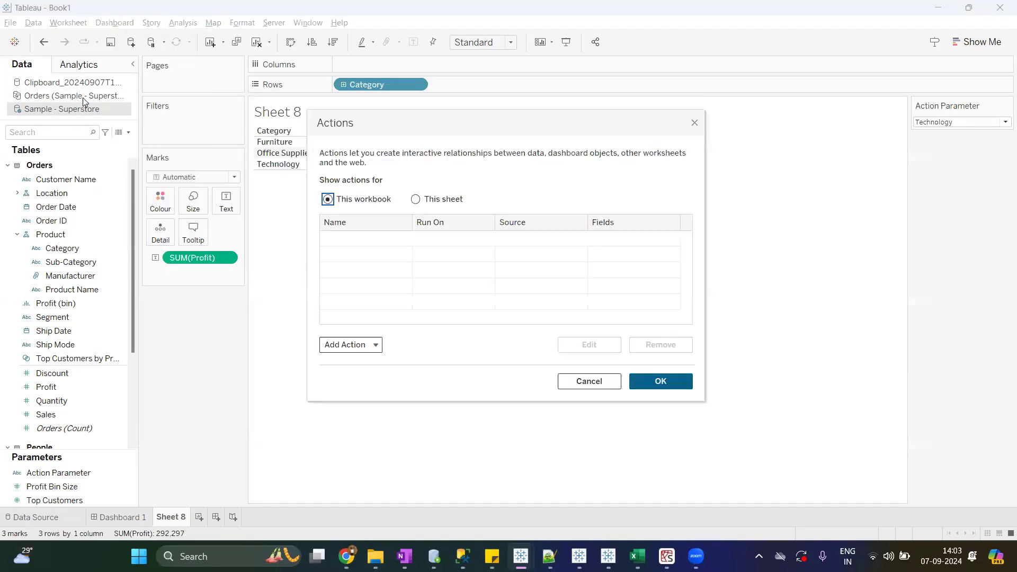
{"action": "left_click", "coordinate": [374, 345]}
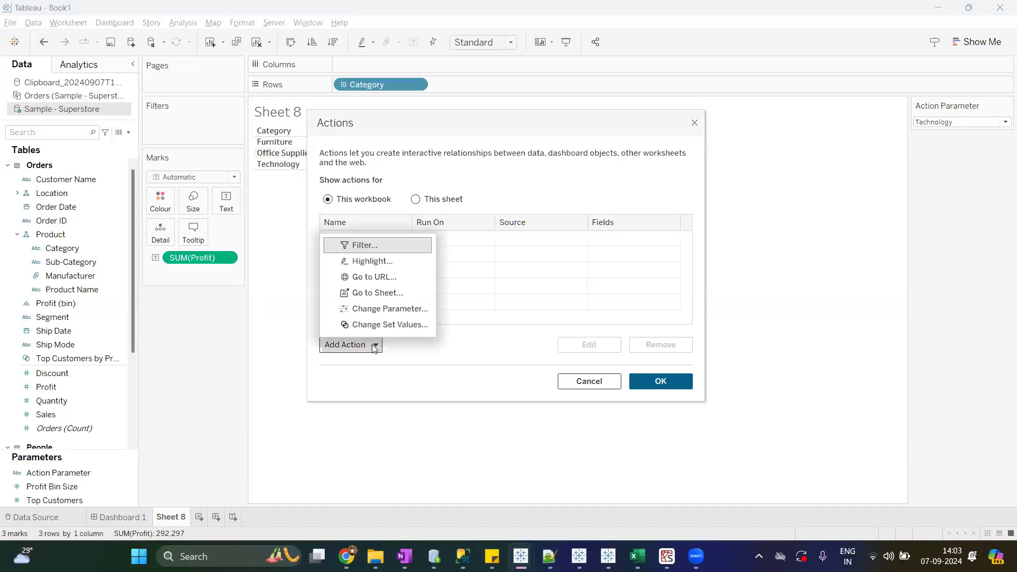
{"action": "left_click", "coordinate": [379, 309]}
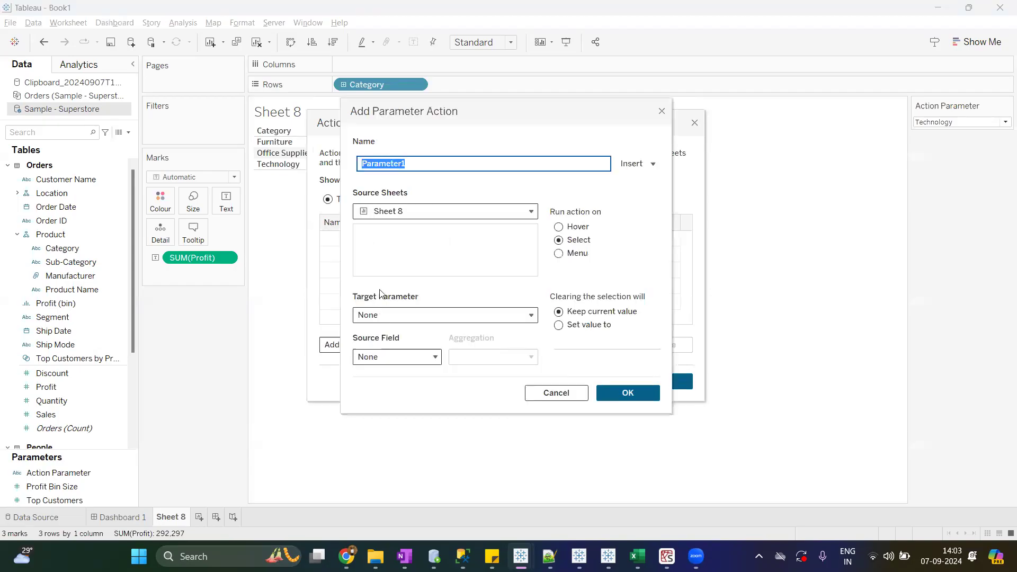
{"action": "left_click_drag", "start_coordinate": [411, 113], "coordinate": [437, 116]}
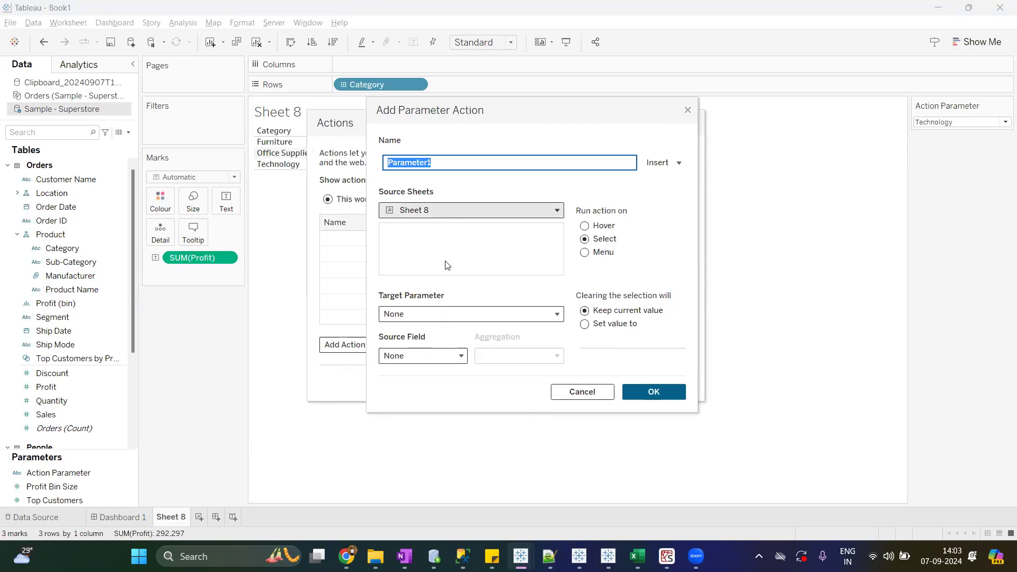
- Set the action's target to Action Parameter with Category as source field, and save it
{"action": "left_click", "coordinate": [432, 317]}
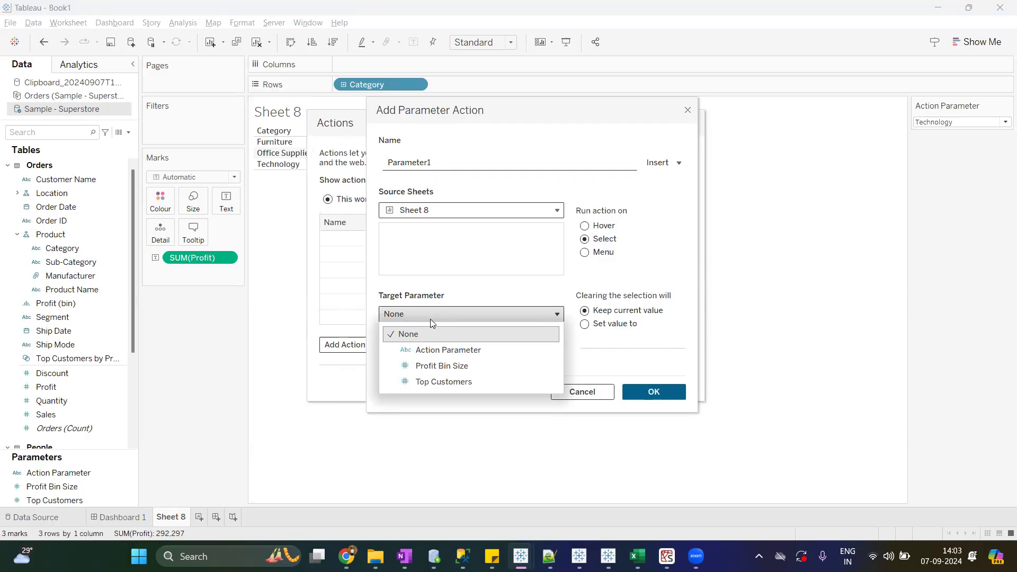
{"action": "left_click", "coordinate": [450, 352]}
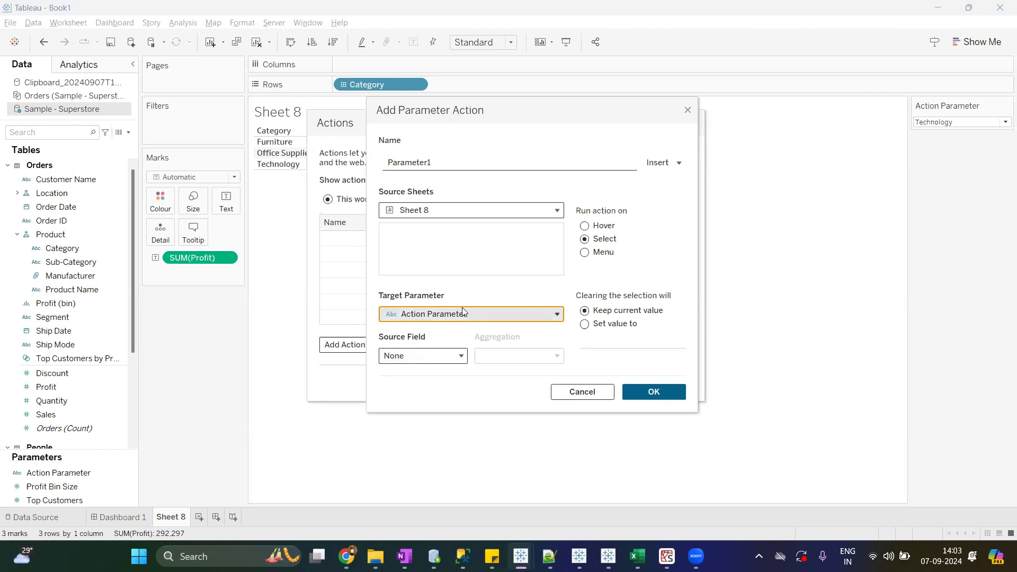
{"action": "left_click", "coordinate": [448, 356]}
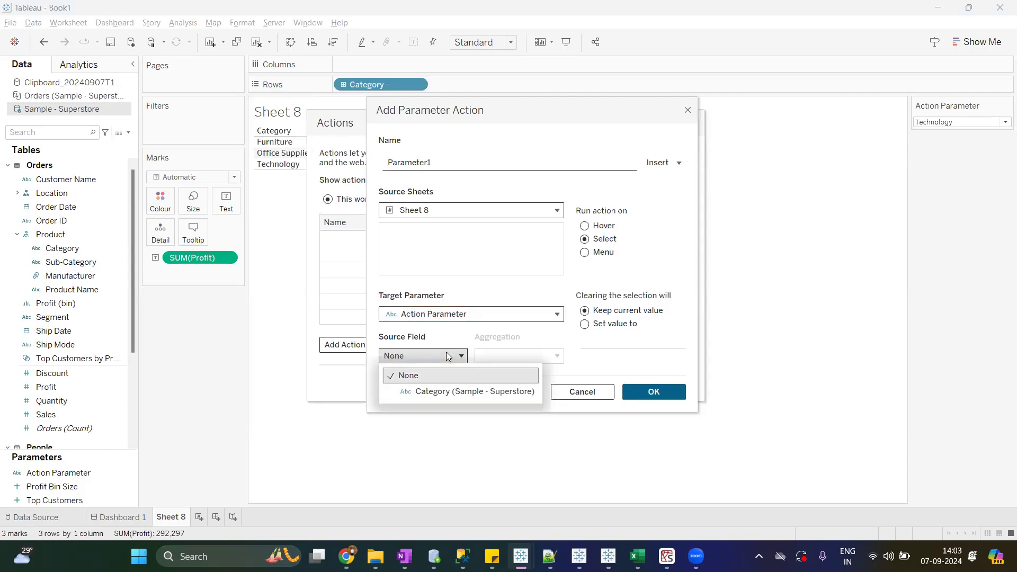
{"action": "left_click", "coordinate": [454, 392]}
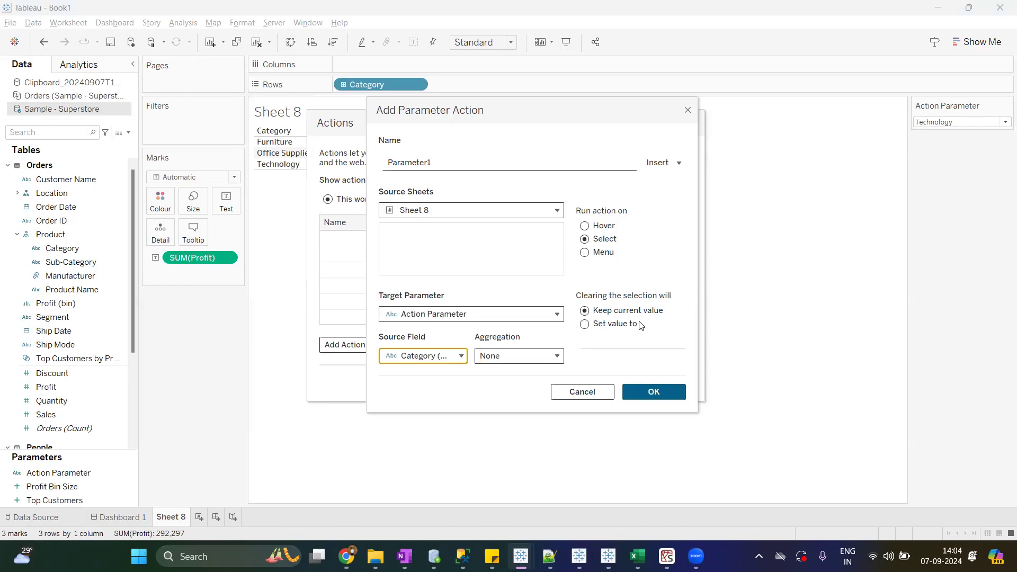
{"action": "left_click", "coordinate": [660, 392]}
{"action": "left_click", "coordinate": [660, 381]}
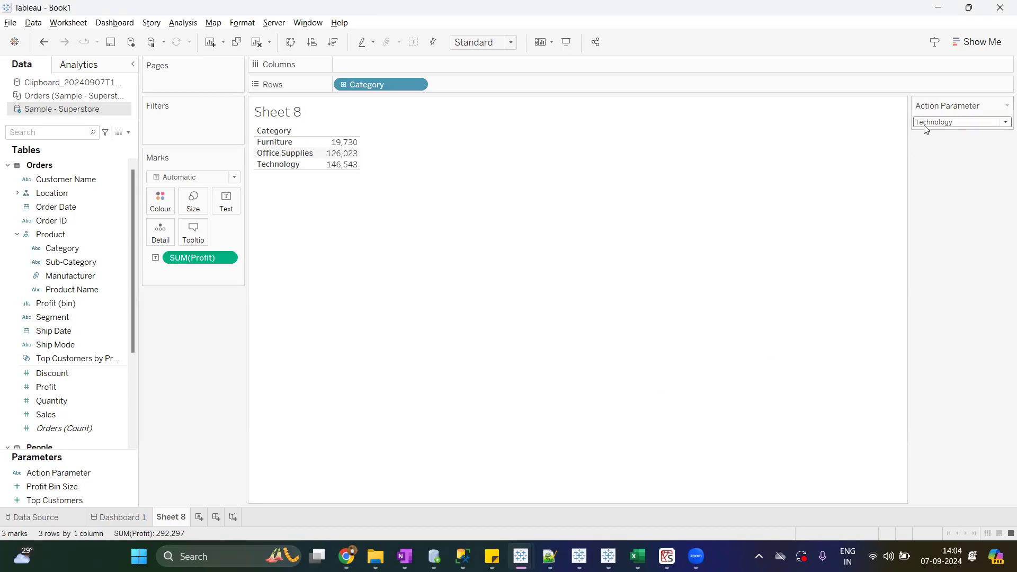
- Select the Furniture, Office Supplies and Technology rows in turn, ending on Furniture
{"action": "left_click", "coordinate": [271, 148]}
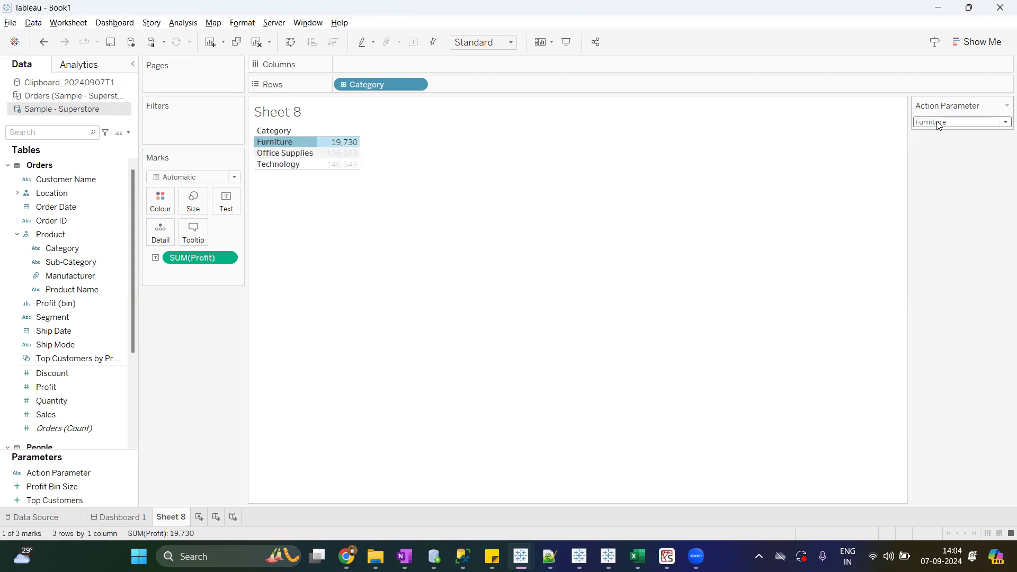
{"action": "left_click", "coordinate": [278, 153]}
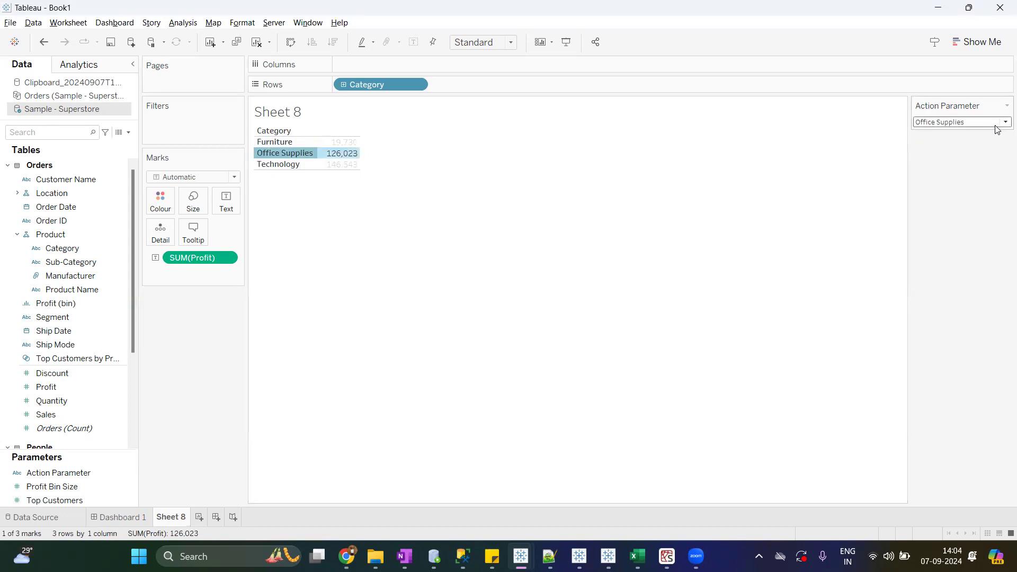
{"action": "left_click", "coordinate": [277, 164]}
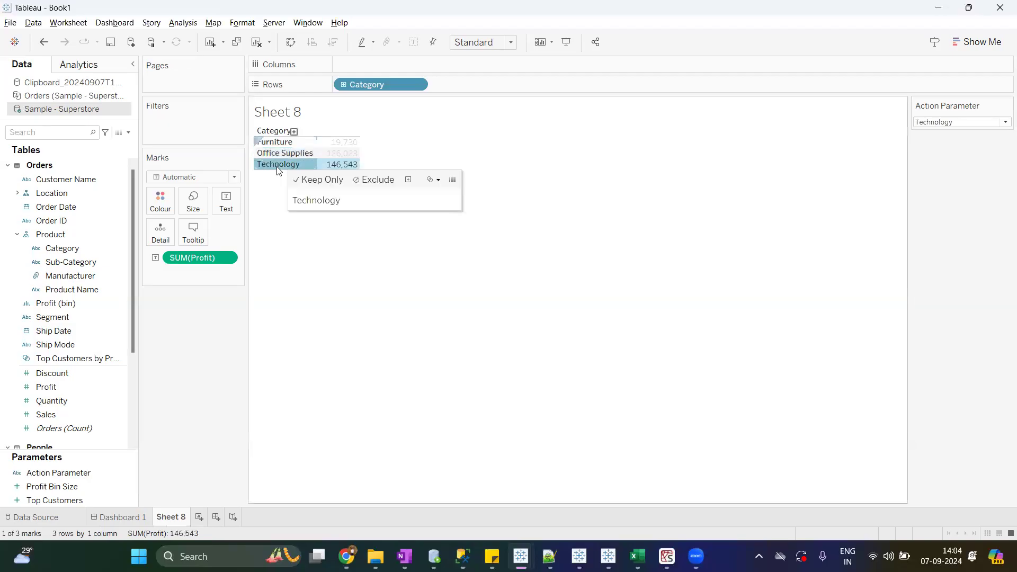
{"action": "left_click", "coordinate": [278, 153]}
{"action": "left_click", "coordinate": [278, 143]}
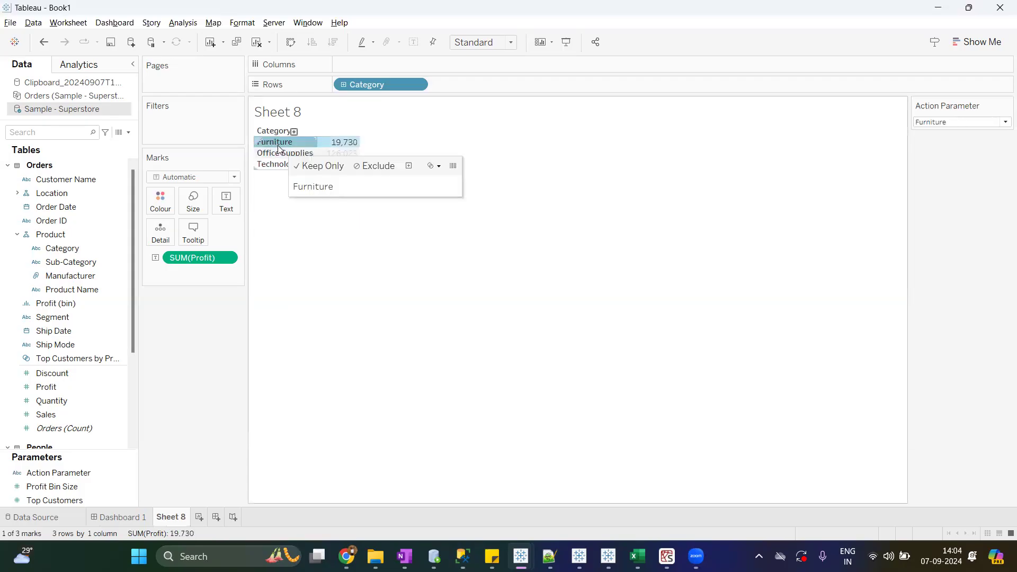
{"action": "left_click", "coordinate": [278, 153]}
{"action": "left_click", "coordinate": [274, 165]}
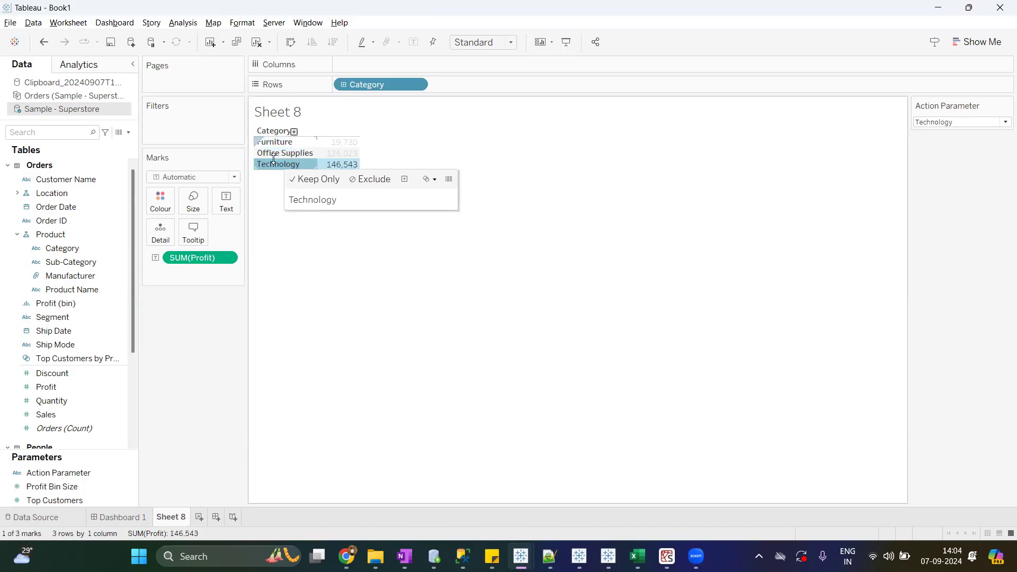
{"action": "left_click", "coordinate": [273, 154]}
{"action": "left_click", "coordinate": [273, 143]}
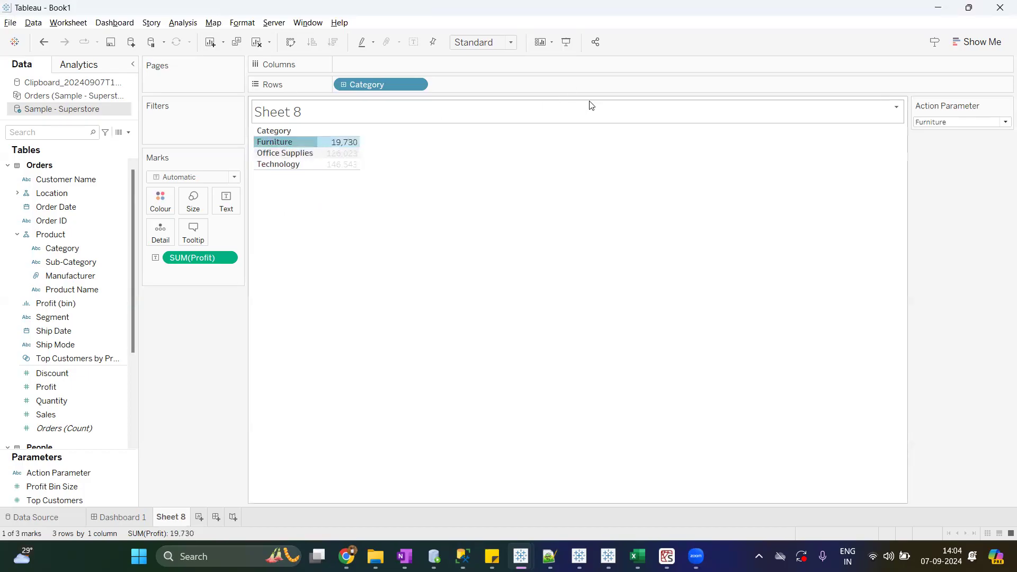